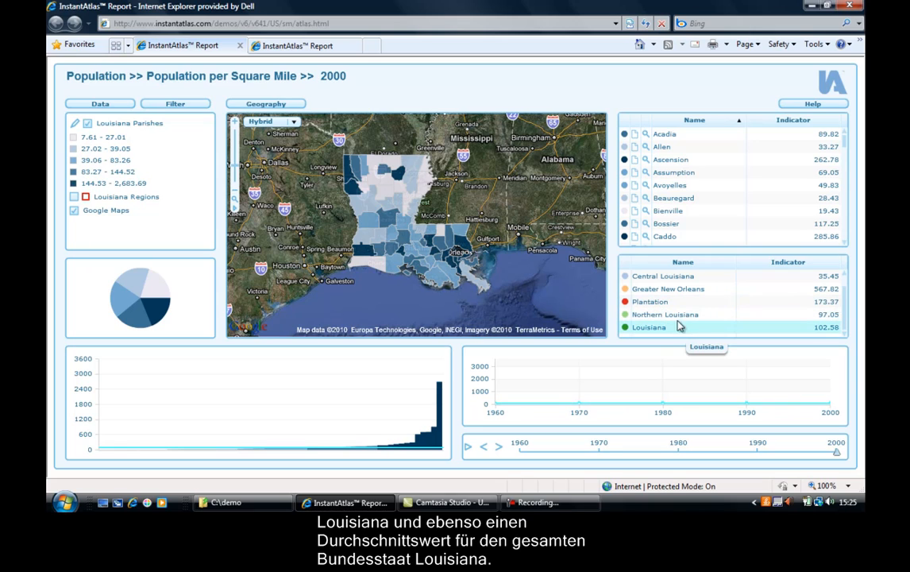
- Select Greater New Orleans and Plantation in the comparison table to examine their trend lines
left_click(672, 293)
left_click(664, 303)
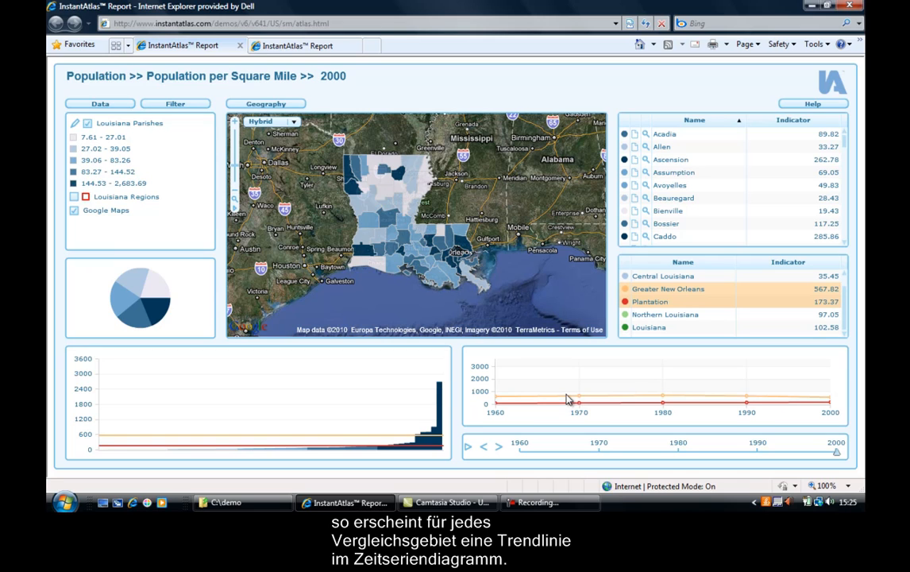
- Switch to the local atlas.html report, and open config.xml from the C:\demo folder in the Dynamic Report Designer
left_click(291, 46)
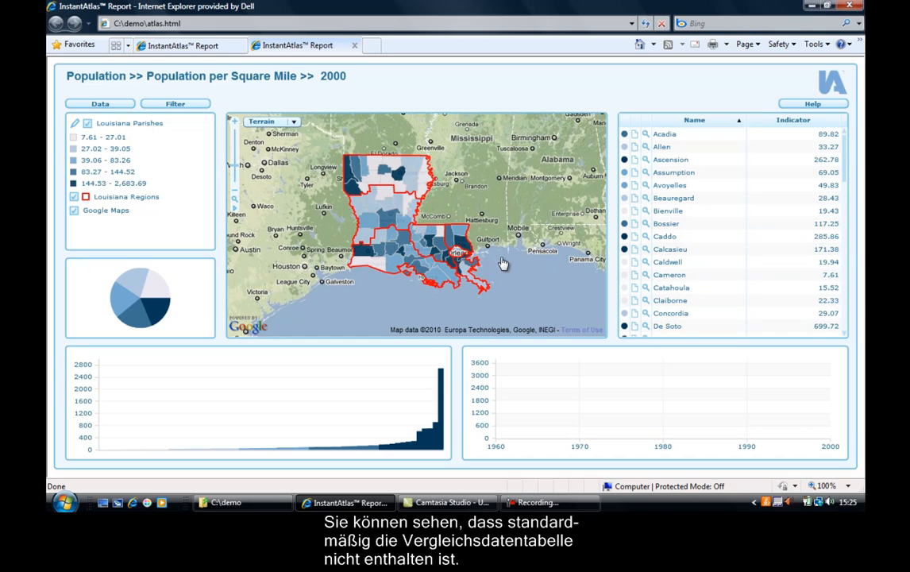
left_click(256, 504)
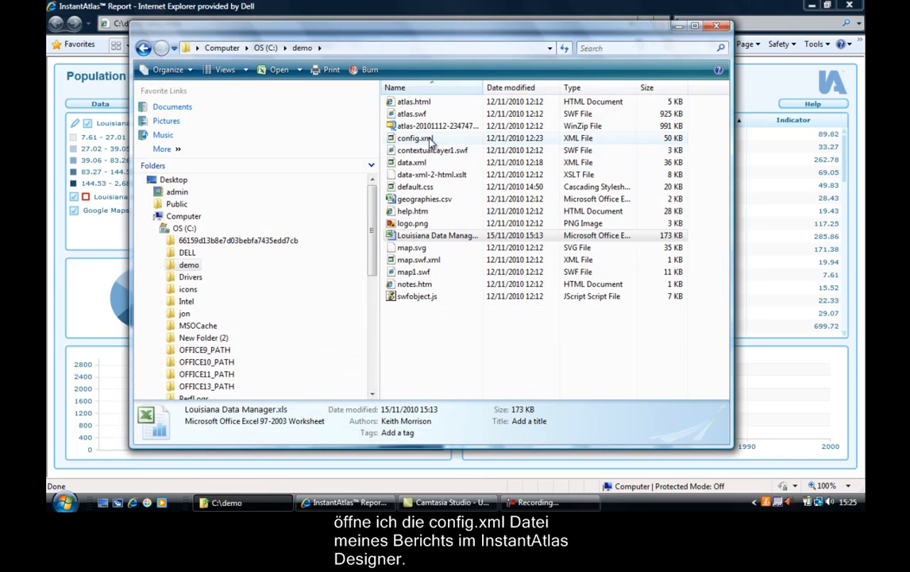
double_click(416, 138)
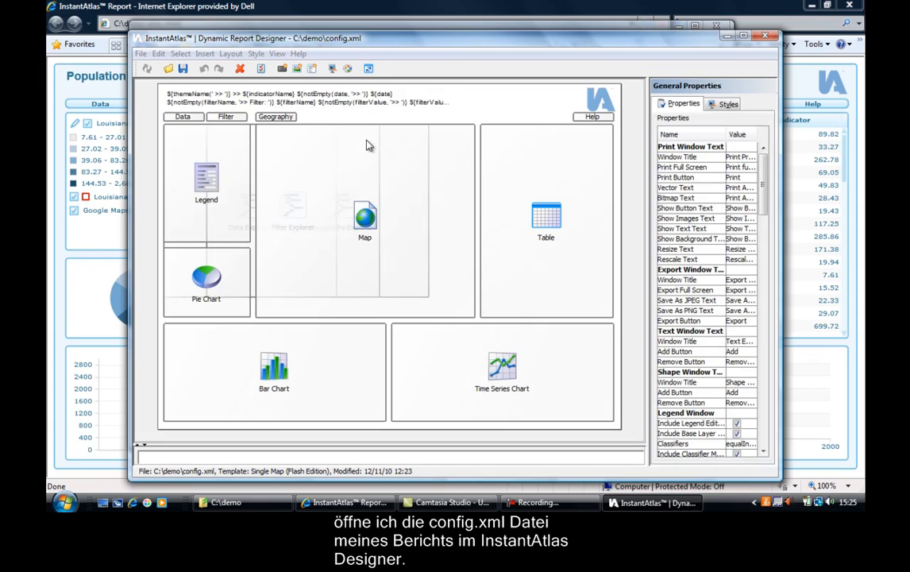
- Insert a Comparison Table into the layout and reduce the existing data Table's height to 205 to make room
left_click(205, 54)
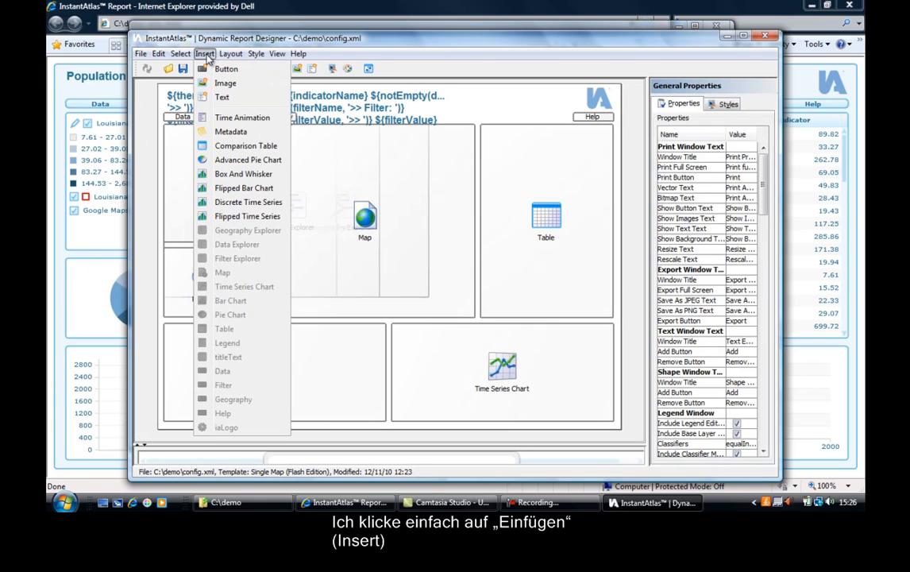
left_click(238, 146)
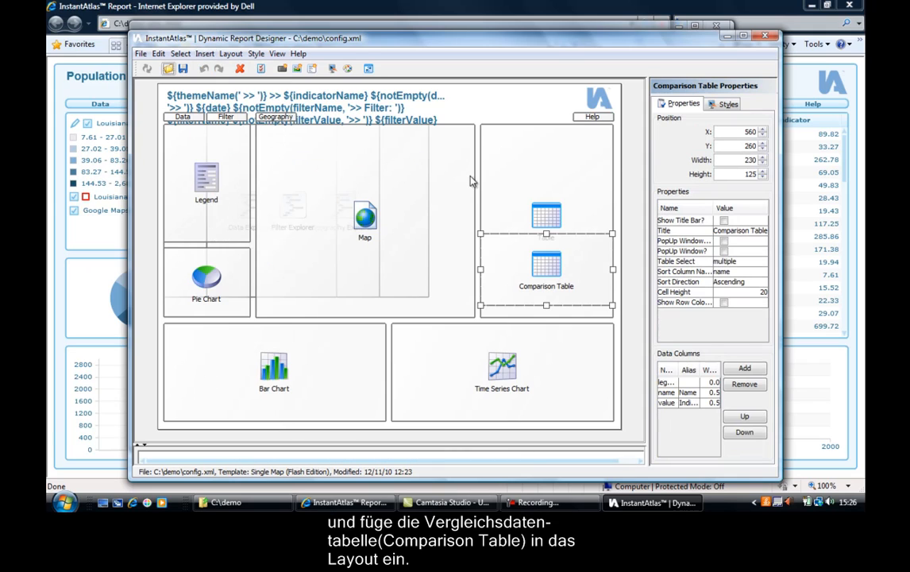
left_click(544, 218)
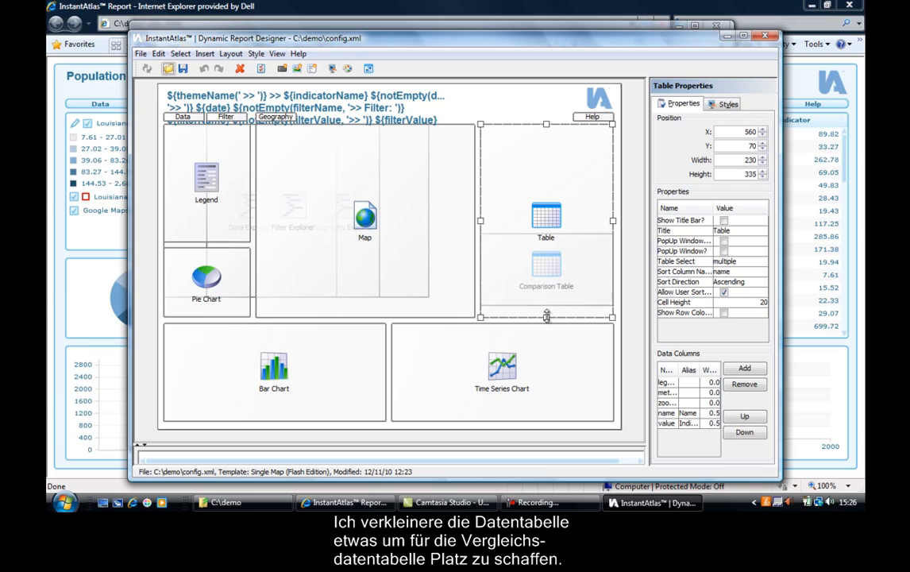
left_click_drag(546, 317, 546, 241)
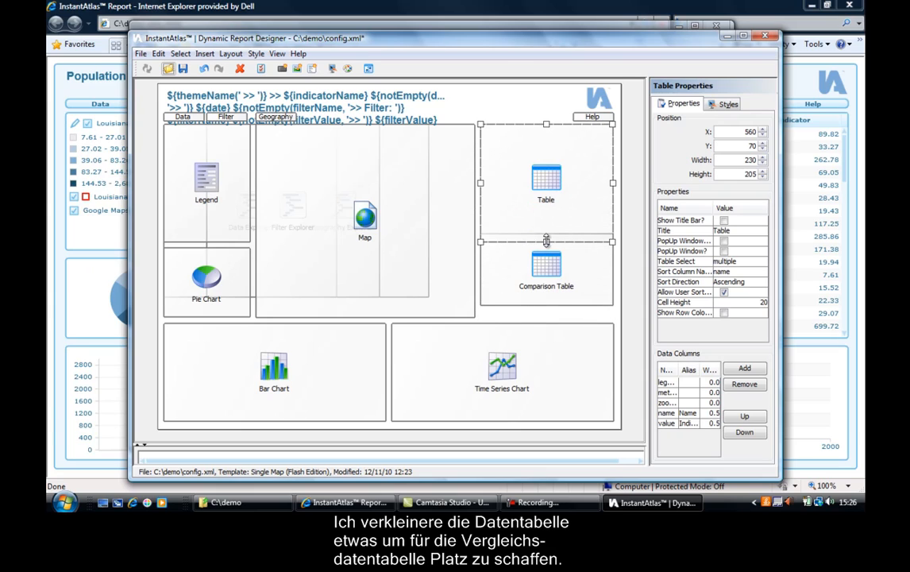
- Move the Comparison Table down to Y 283, directly below the data Table
left_click(568, 280)
key("Down")
key("Down")
key("Down")
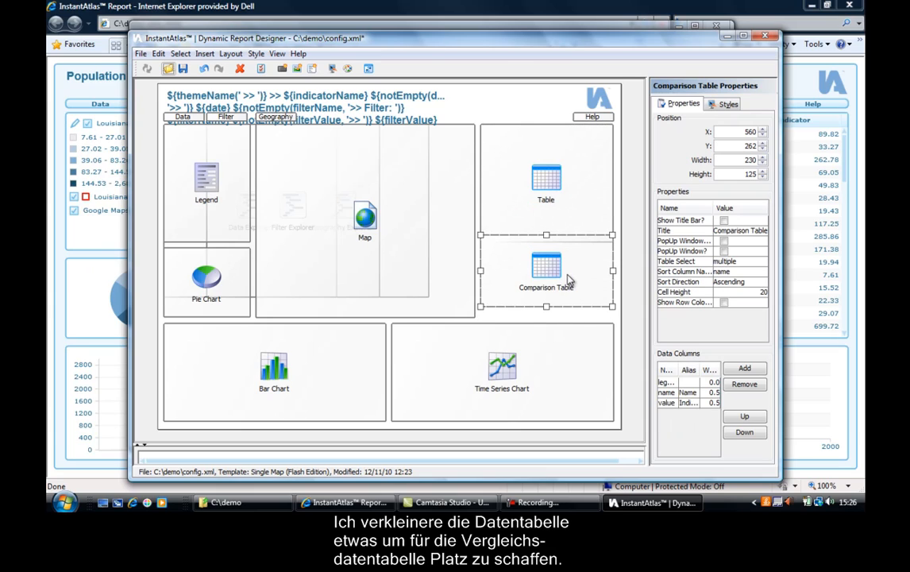
key("Up")
key("Up")
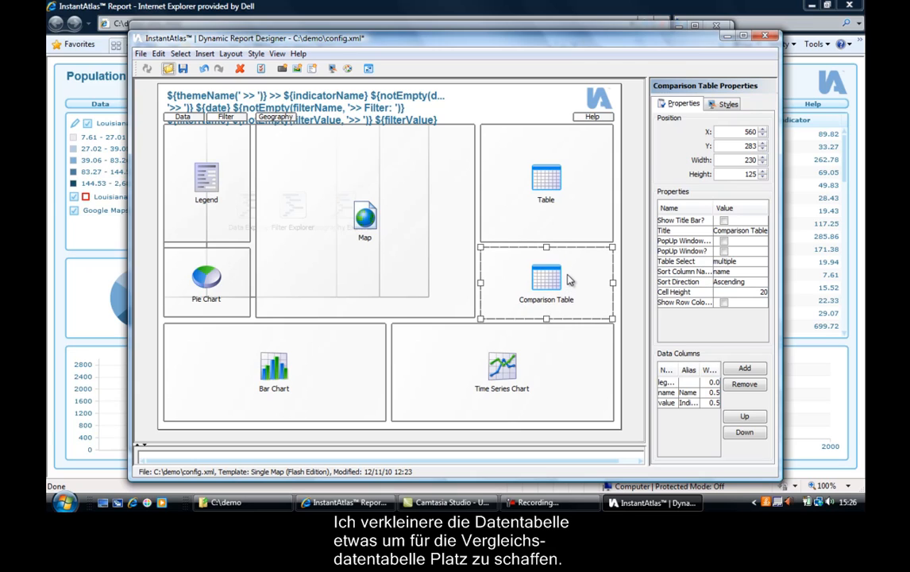
- Save the layout changes to config.xml and reload the atlas.html report in Internet Explorer
left_click(524, 111)
left_click(182, 69)
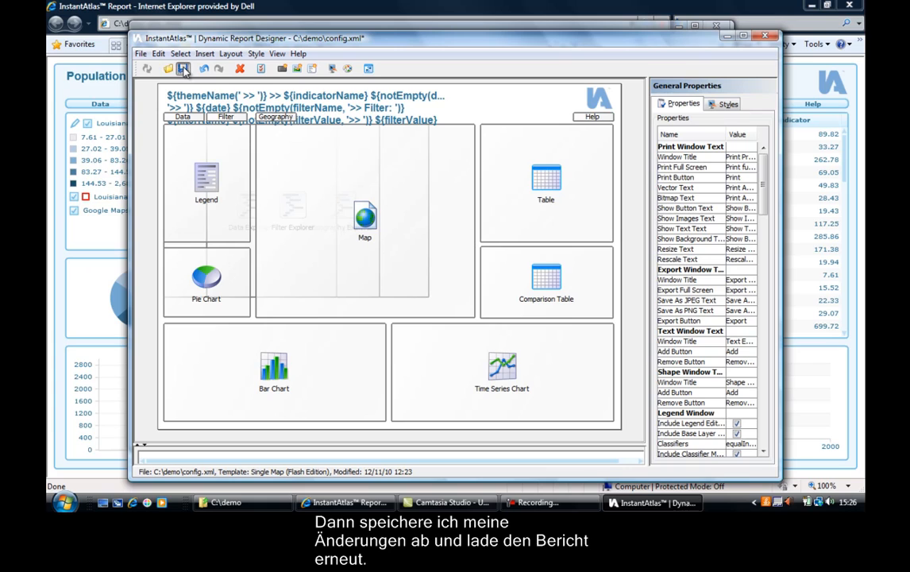
left_click(269, 6)
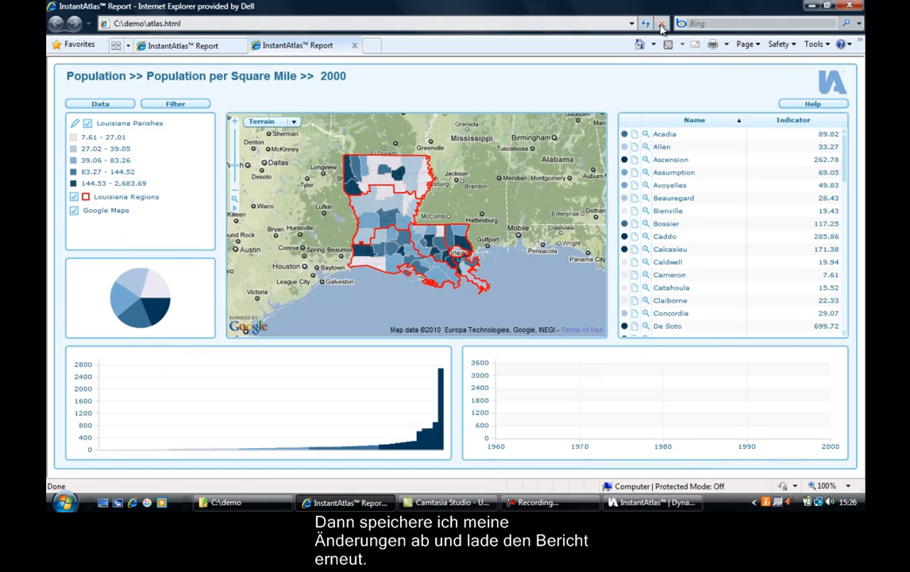
left_click(646, 24)
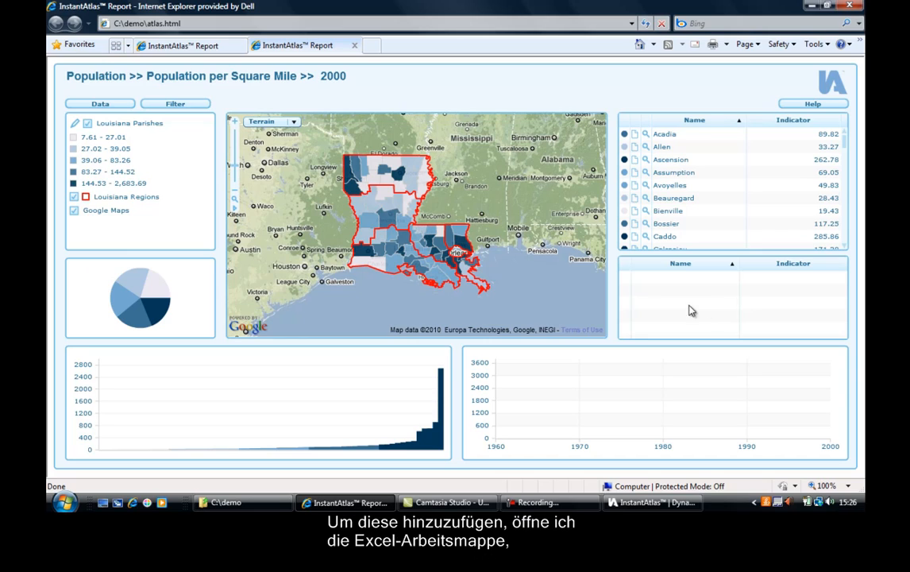
- Open the Louisiana Data Manager workbook from the C:\demo folder in Excel
left_click(273, 506)
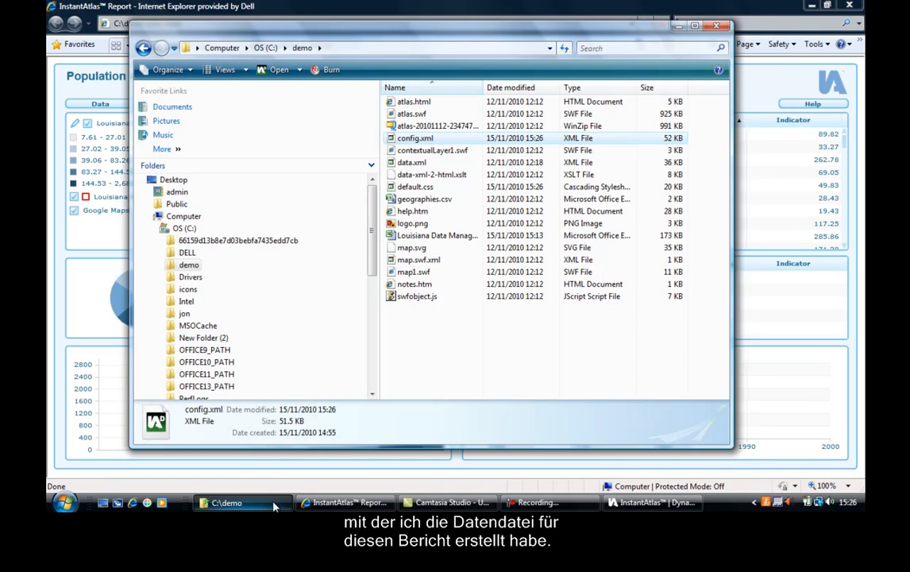
left_click(449, 236)
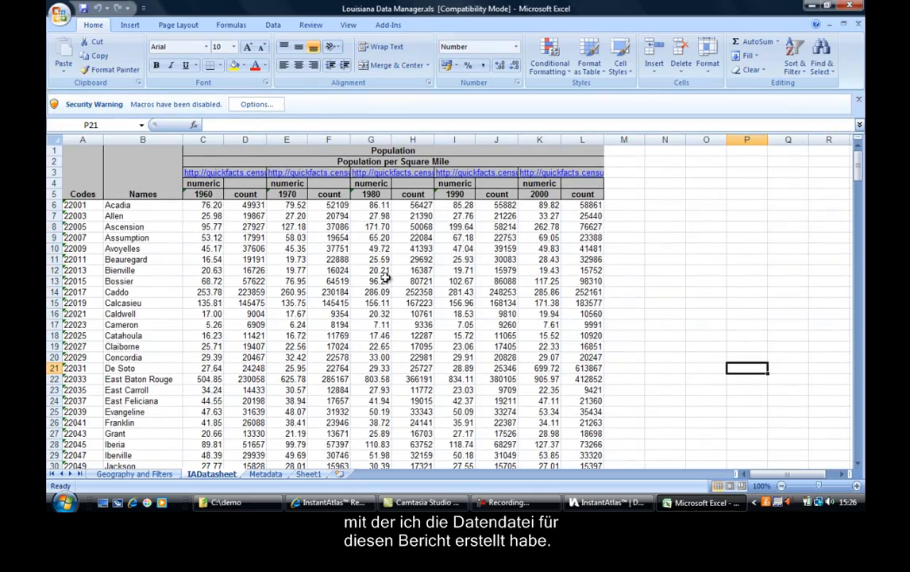
- Add the comparison area Cajun with the code #Caj in row 70, at the end of the IADatasheet list
scroll(384, 282, "down", 3)
scroll(384, 282, "down", 15)
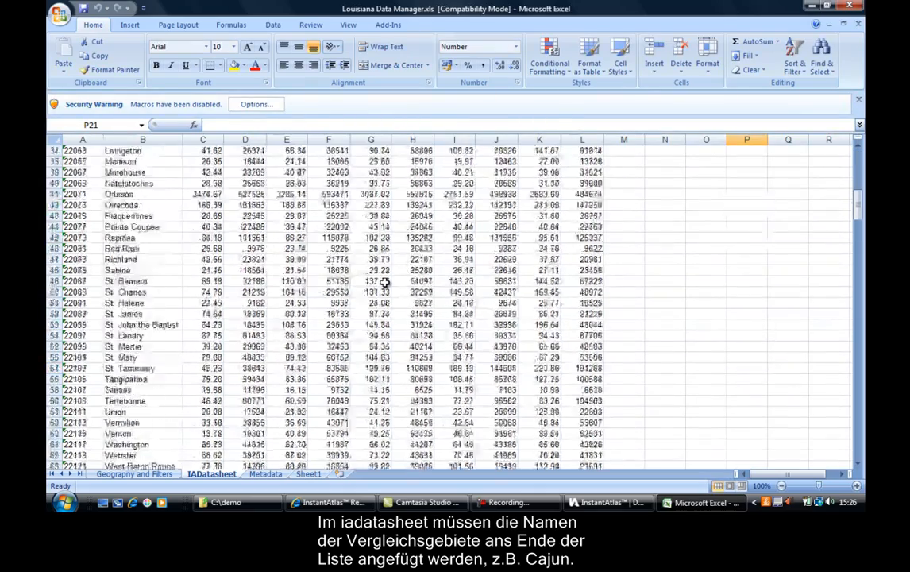
scroll(384, 282, "down", 1)
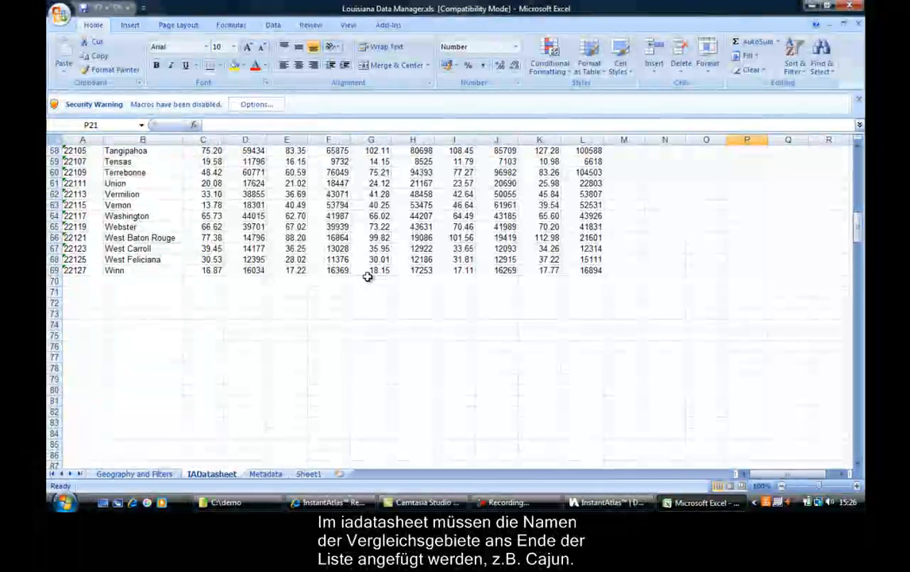
left_click(136, 281)
double_click(137, 282)
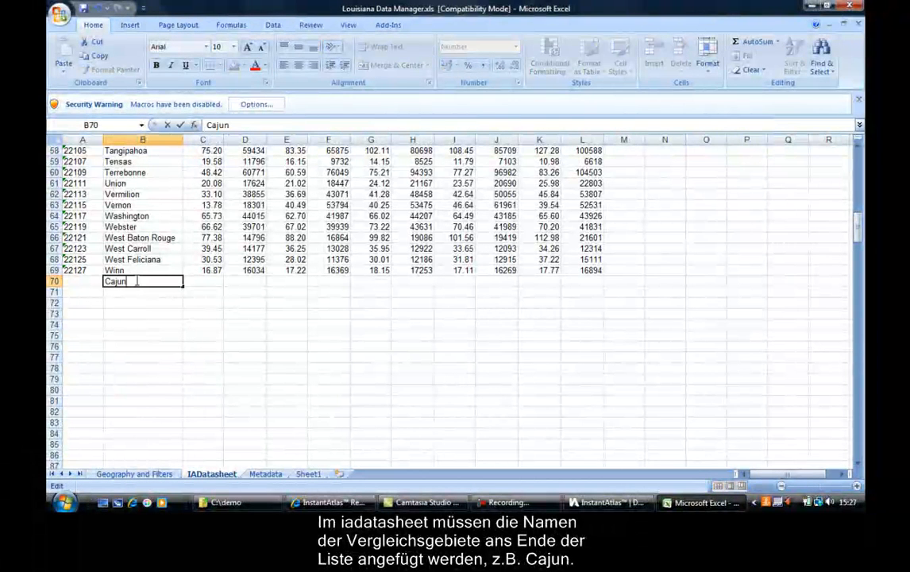
left_click(94, 283)
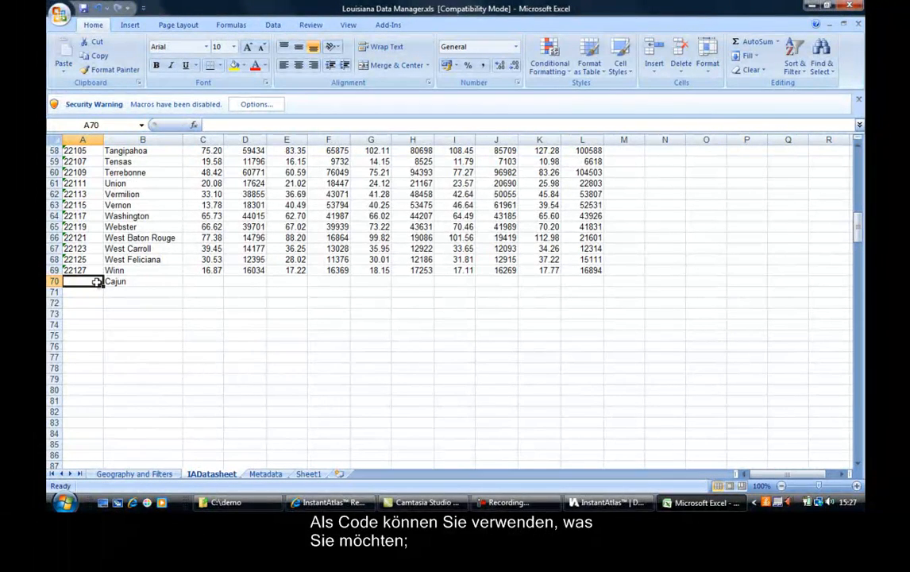
type("#Caj")
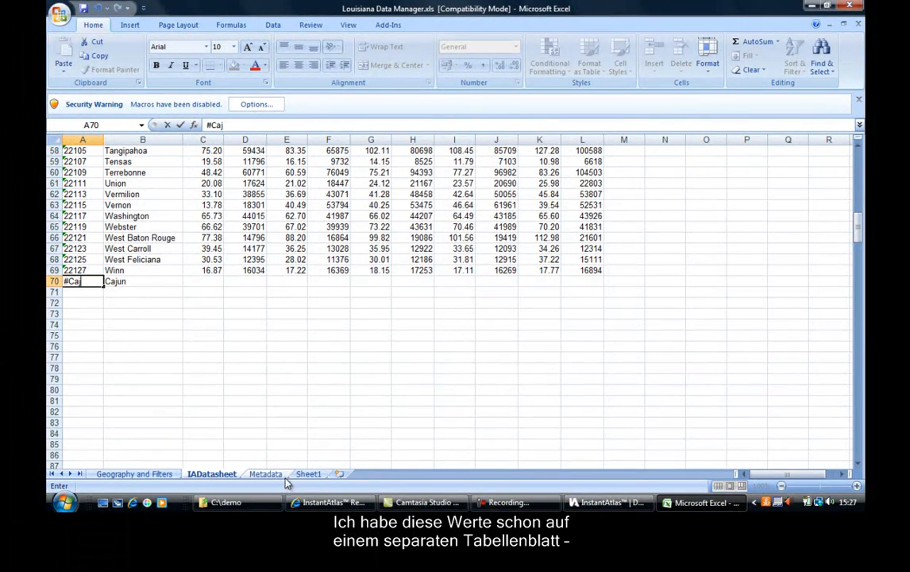
- Copy the six comparison areas with their codes and values (A2:L7) from Sheet1 into IADatasheet starting at cell A70
left_click(309, 473)
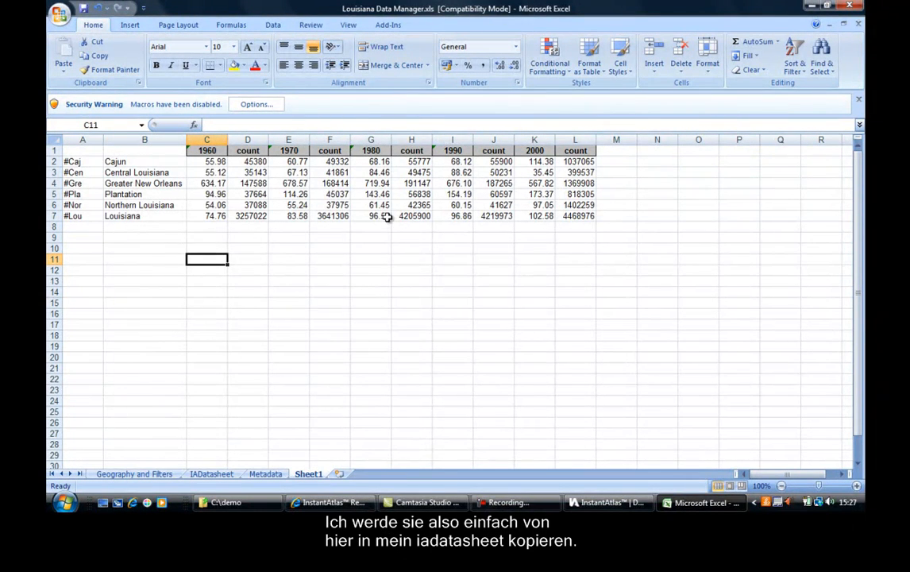
left_click_drag(575, 213, 57, 161)
key("ctrl+c")
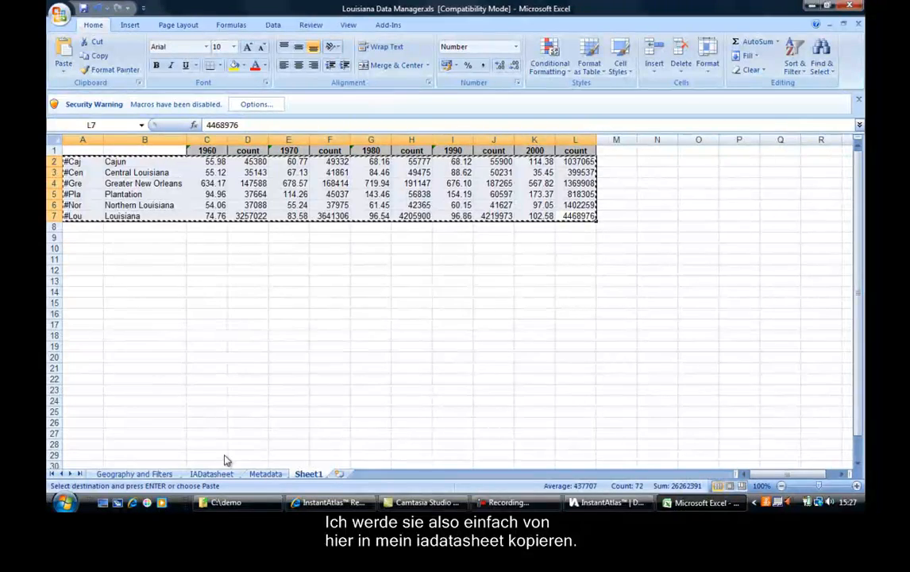
left_click(201, 475)
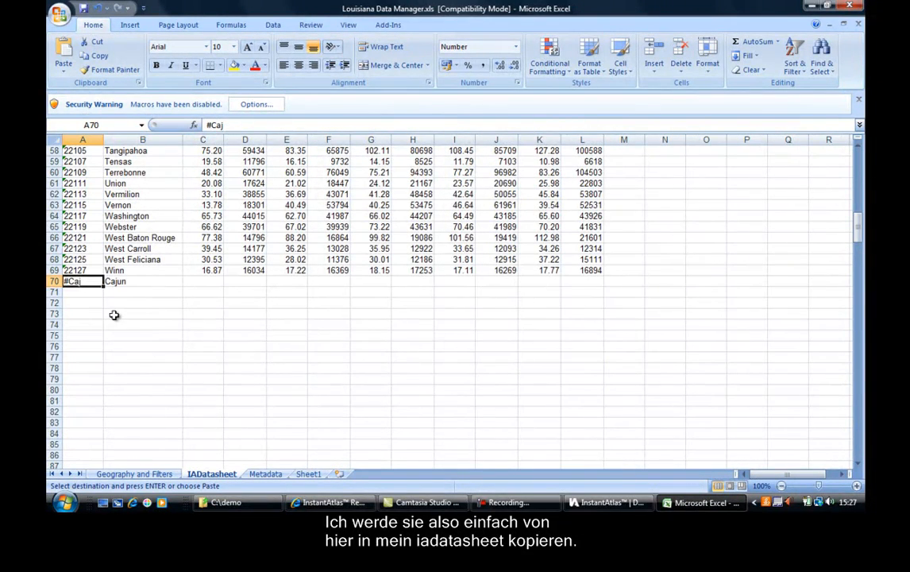
key("ctrl+v")
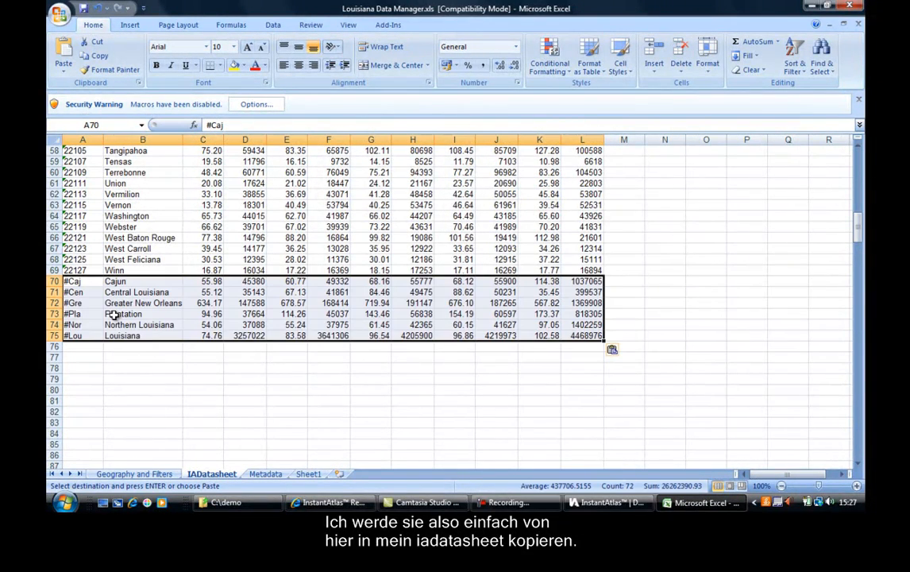
left_click(455, 367)
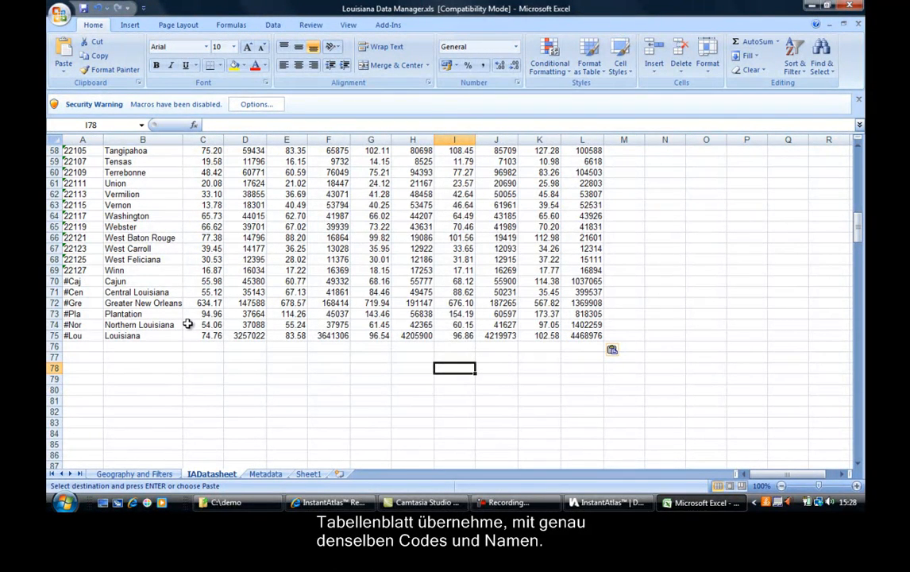
- Copy the comparison areas' codes and names (A70:B75) from IADatasheet to the Geography and Filters sheet starting at cell A67
left_click_drag(163, 334, 77, 281)
key("ctrl+c")
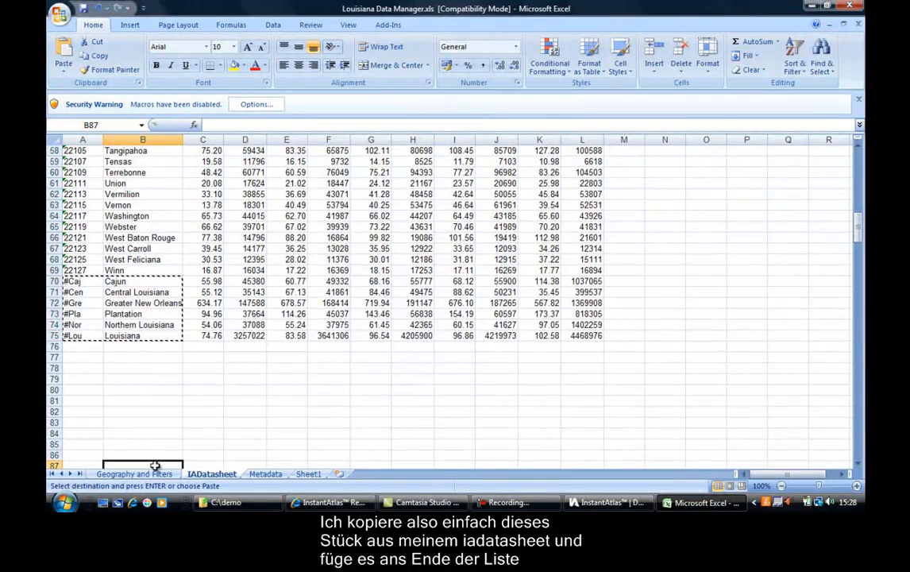
left_click(157, 475)
scroll(116, 367, "down", 20)
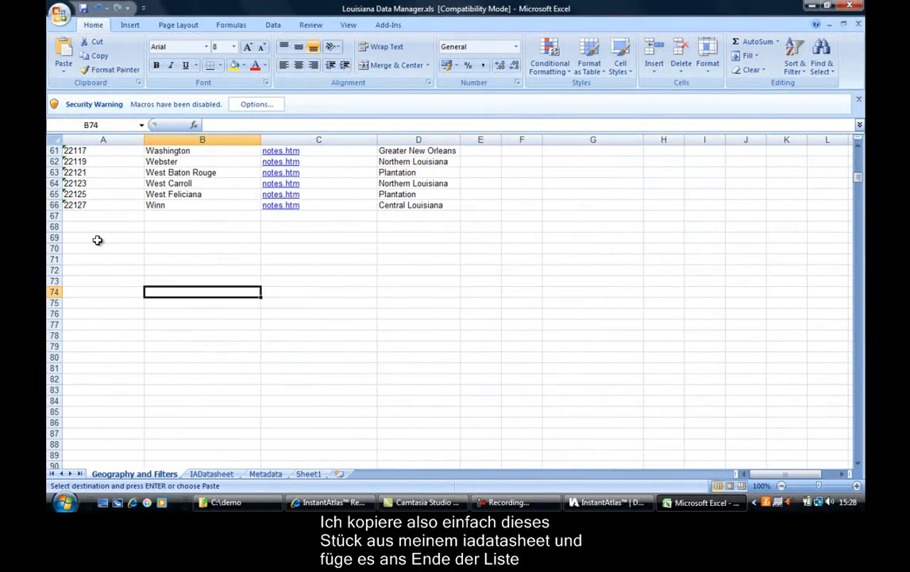
left_click(94, 216)
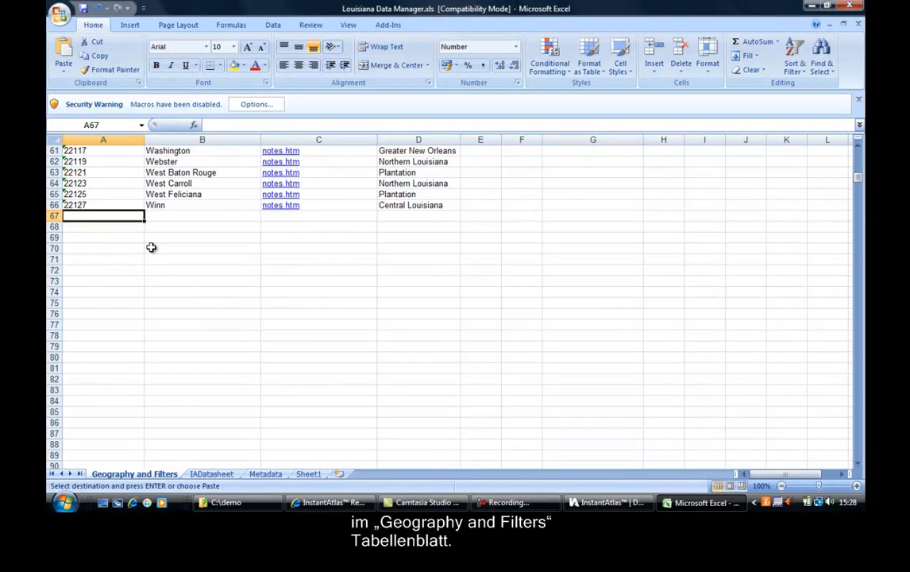
key("ctrl+v")
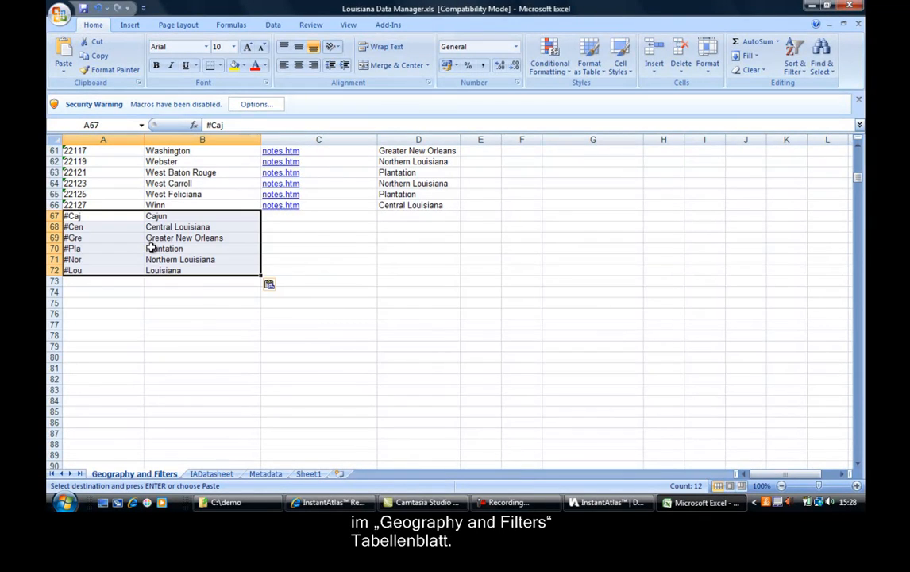
left_click(264, 346)
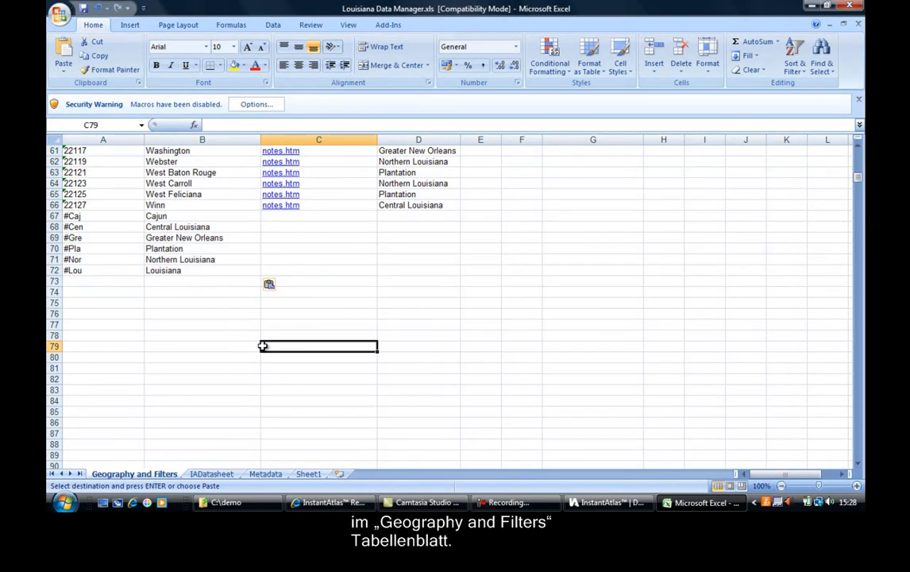
- Export the InstantAtlas data as data.xml to the C:\demo folder, overwriting the existing file
left_click(389, 26)
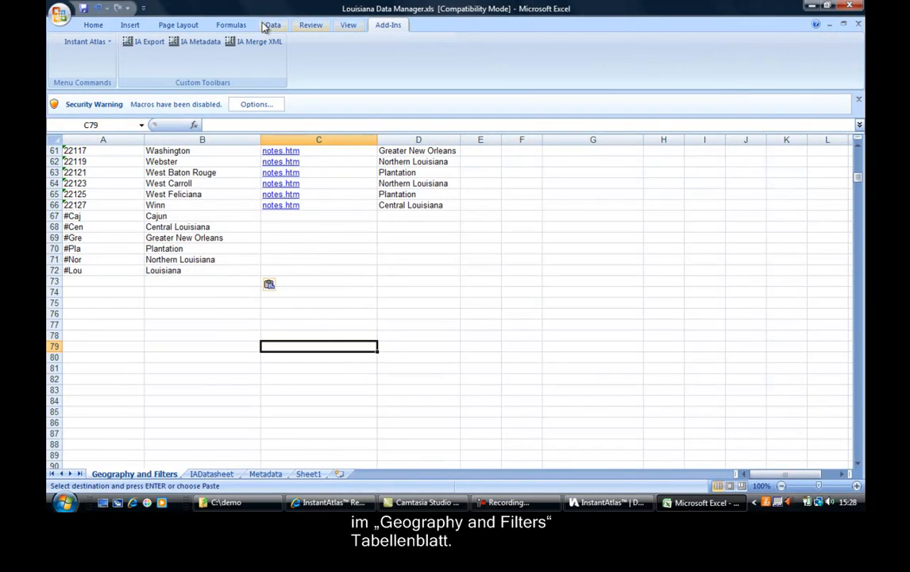
left_click(157, 44)
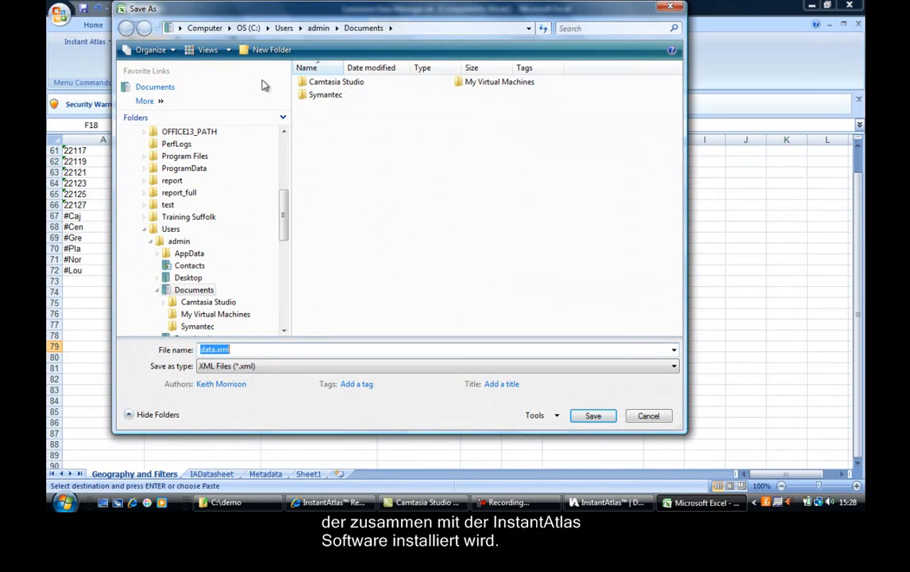
left_click(245, 28)
double_click(321, 95)
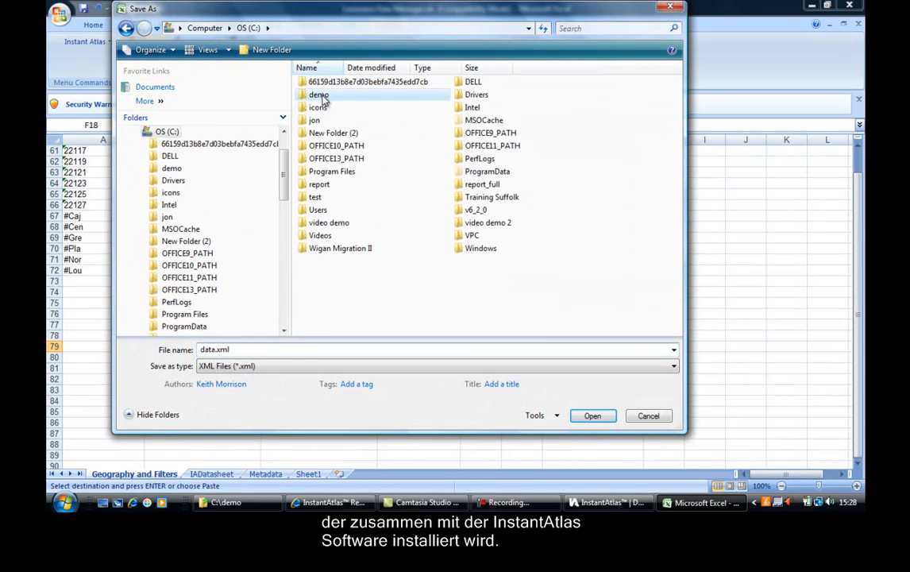
left_click(592, 416)
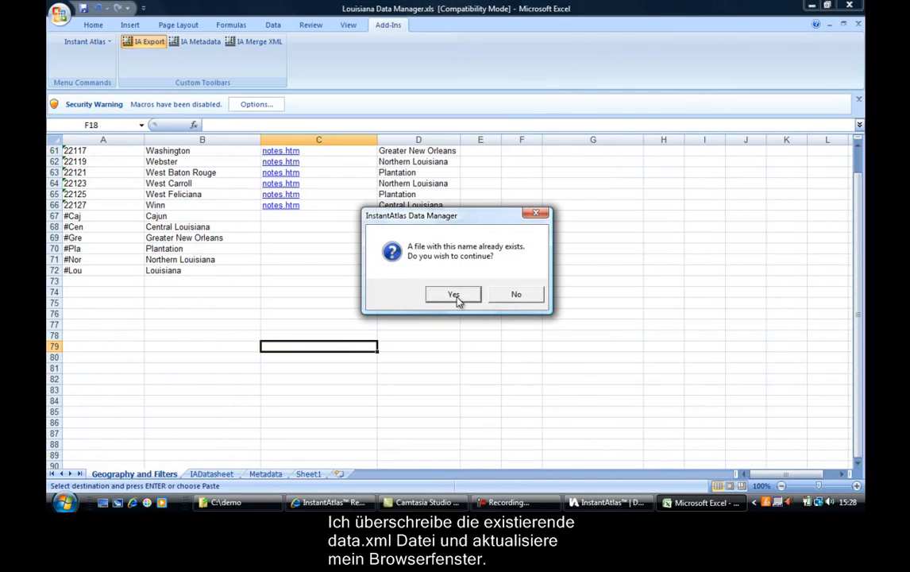
left_click(454, 295)
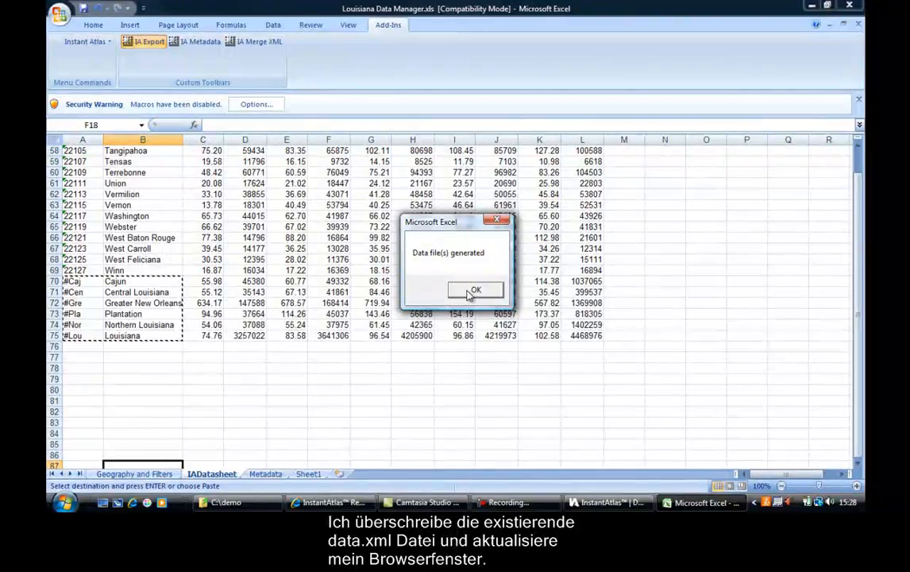
- Close the export message, switch to the InstantAtlas report in Internet Explorer and reload it with the new data
left_click(469, 293)
left_click(330, 502)
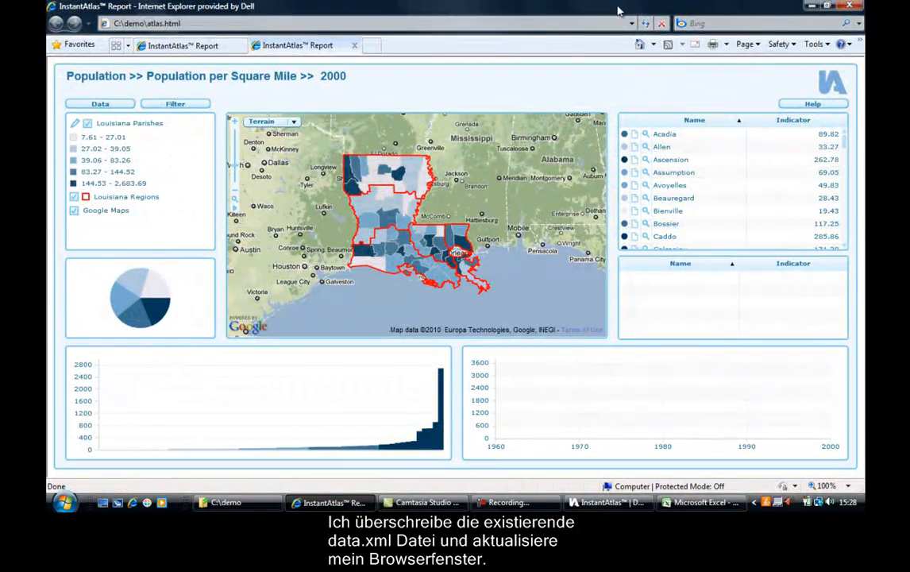
left_click(646, 23)
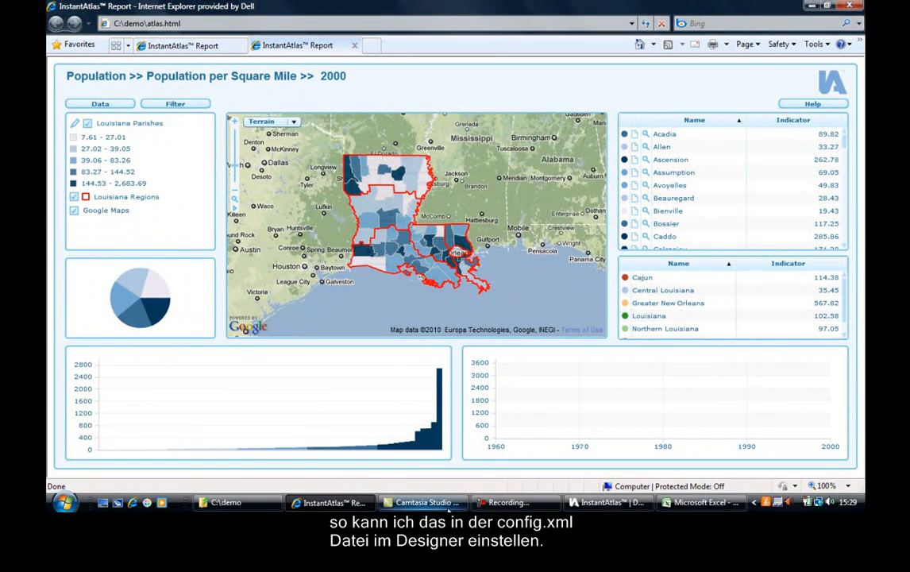
- Switch to the Dynamic Report Designer and clear the Sort Column Name property of the Comparison Table
left_click(619, 506)
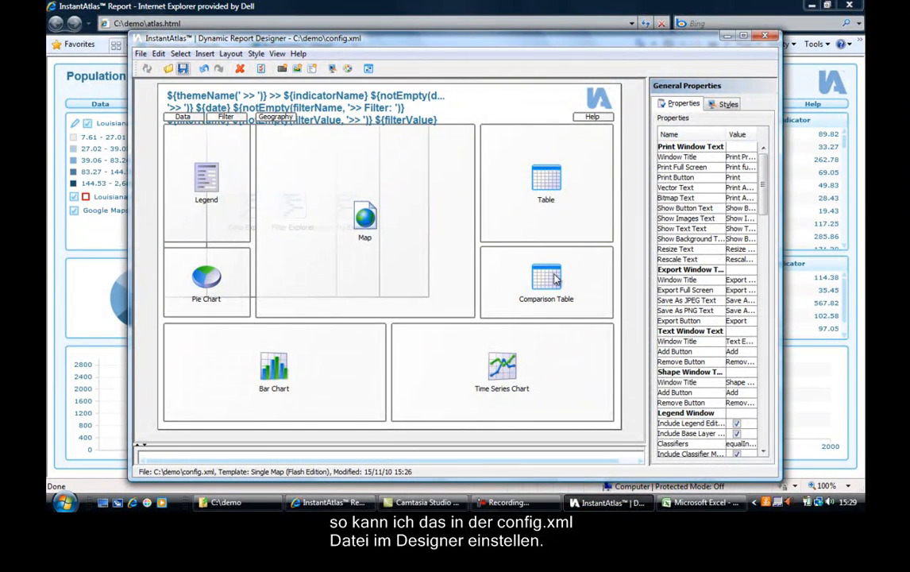
left_click(556, 279)
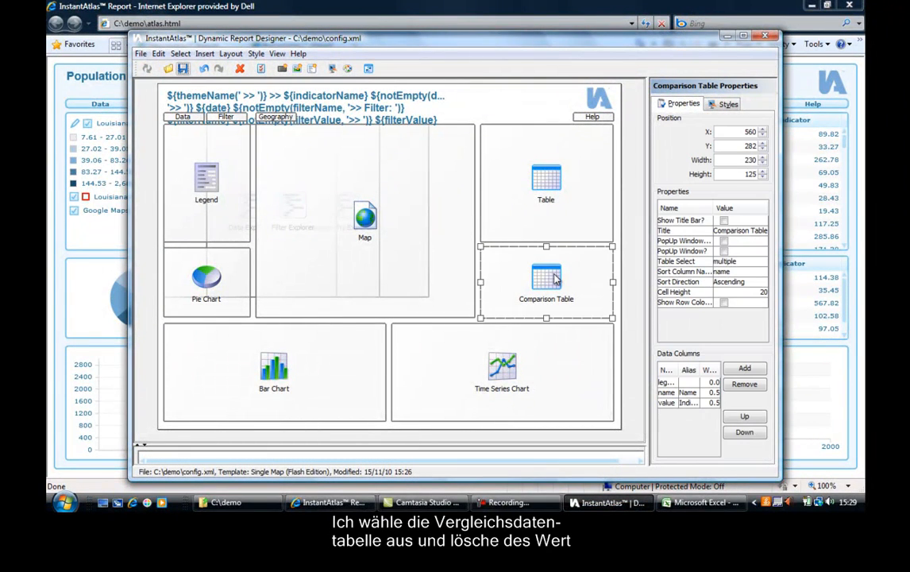
left_click_drag(624, 274, 598, 251)
left_click(660, 271)
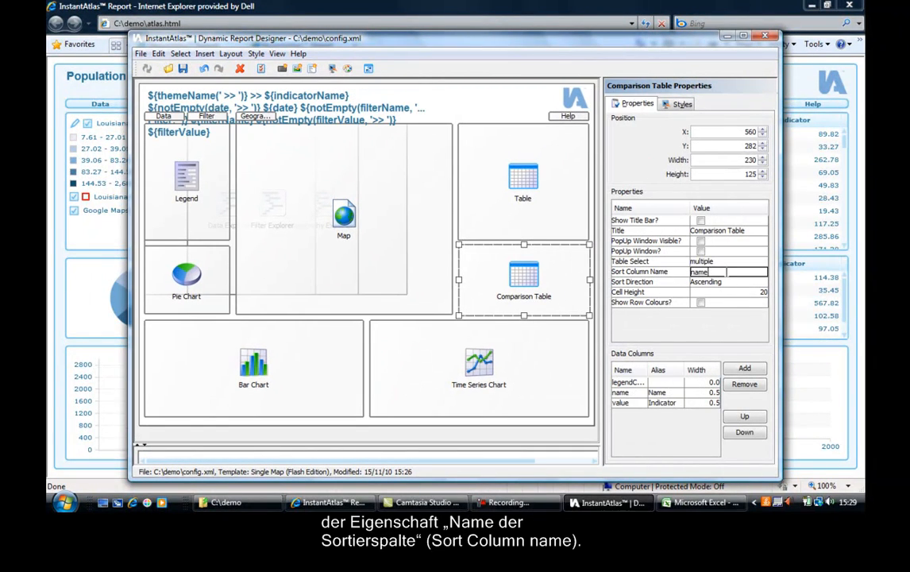
key("BackSpace")
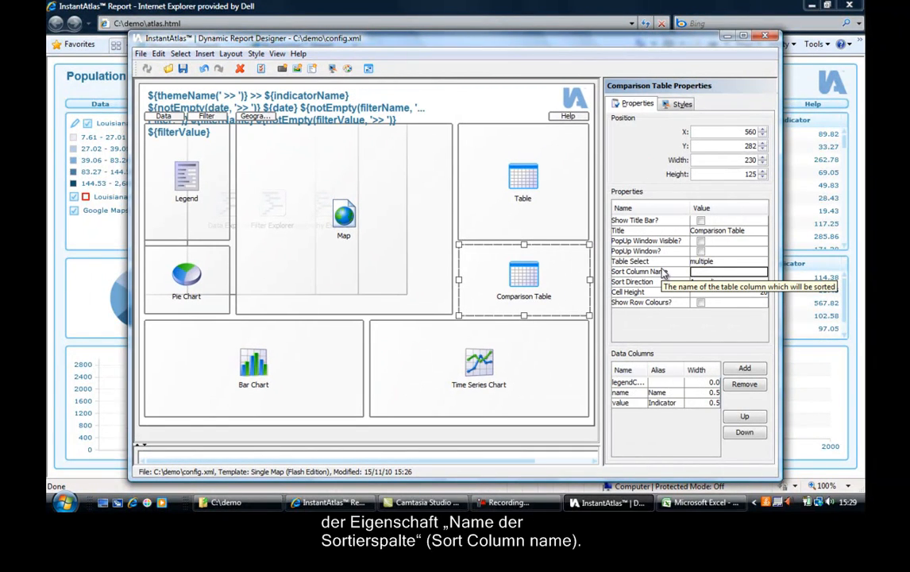
key("Return")
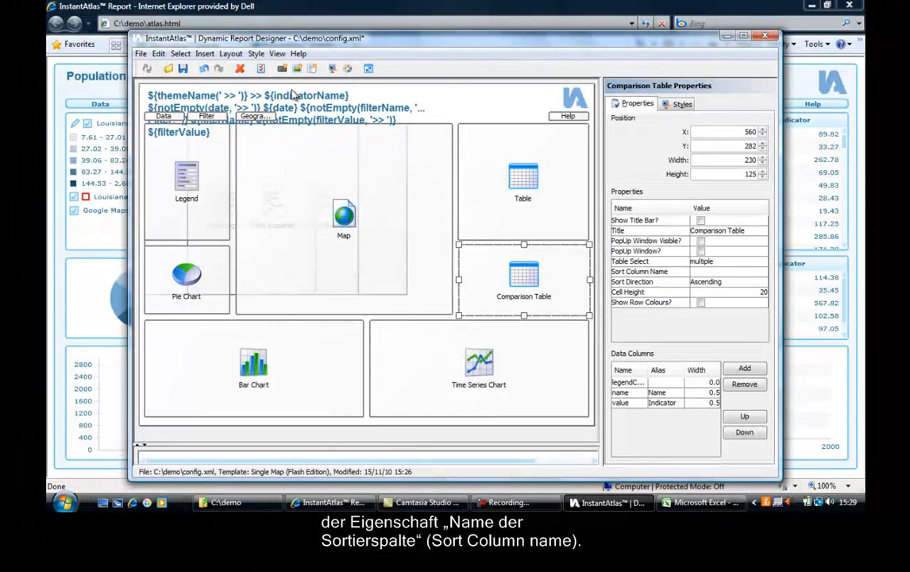
- Save config.xml, reload the report in the browser and check the order of areas through to the end of the comparison table
left_click(183, 70)
left_click(648, 25)
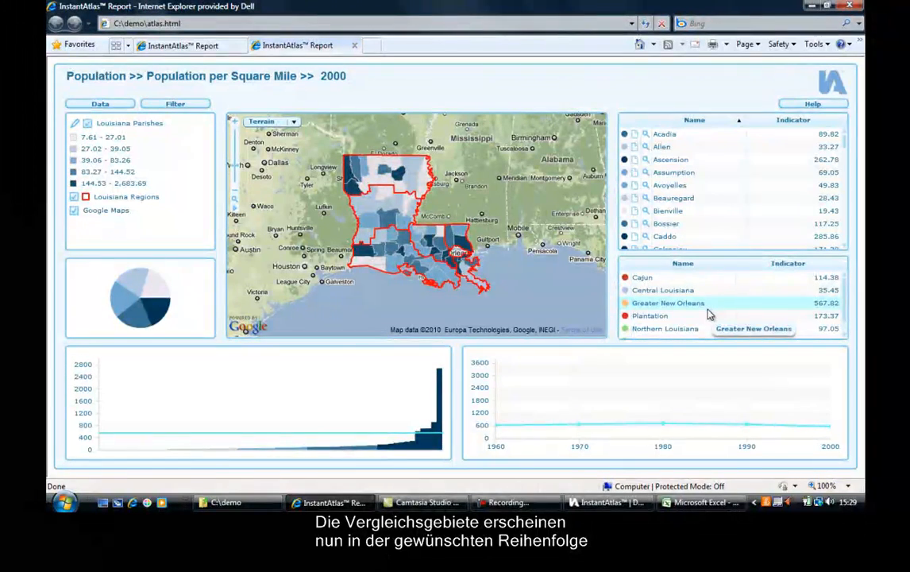
scroll(707, 318, "down", 1)
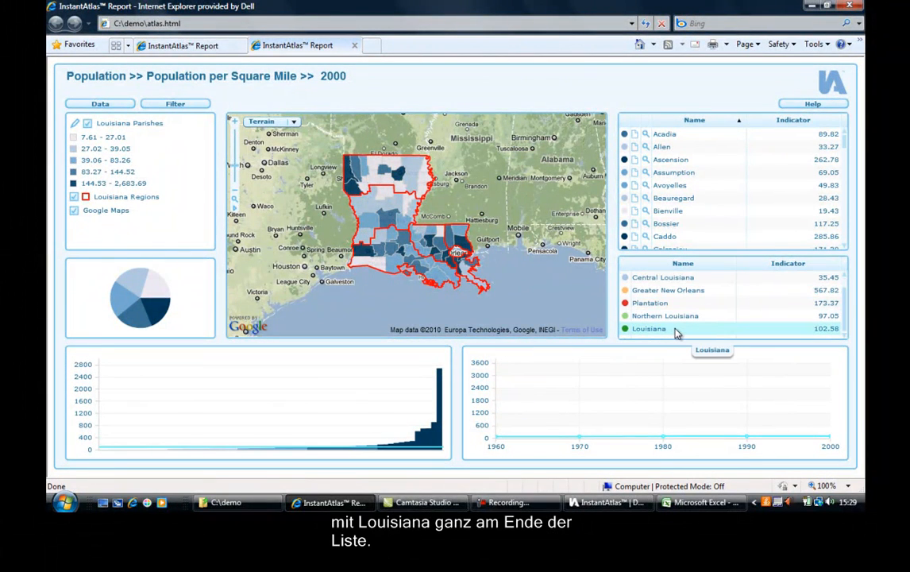